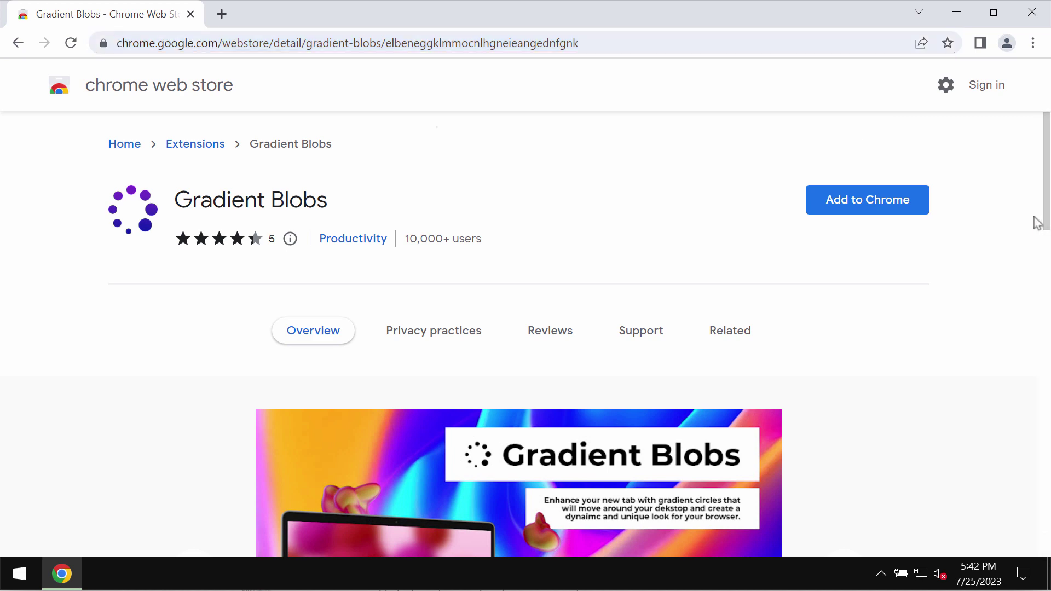
# Look over the Gradient Blobs Web Store page, then return to its top
pyautogui.scroll(-10, 1046, 208)
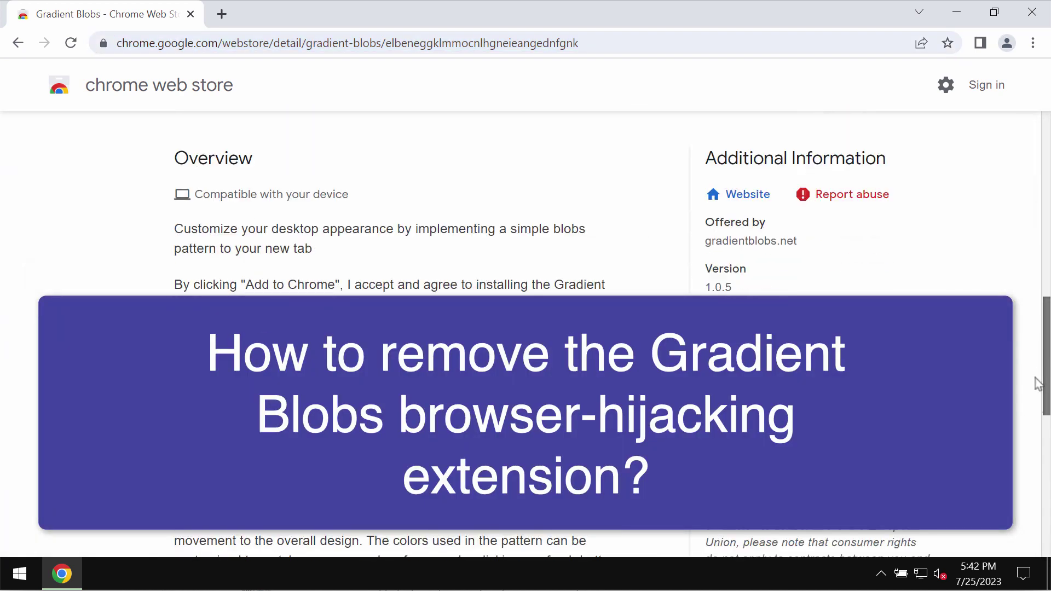
pyautogui.scroll(10, 1040, 197)
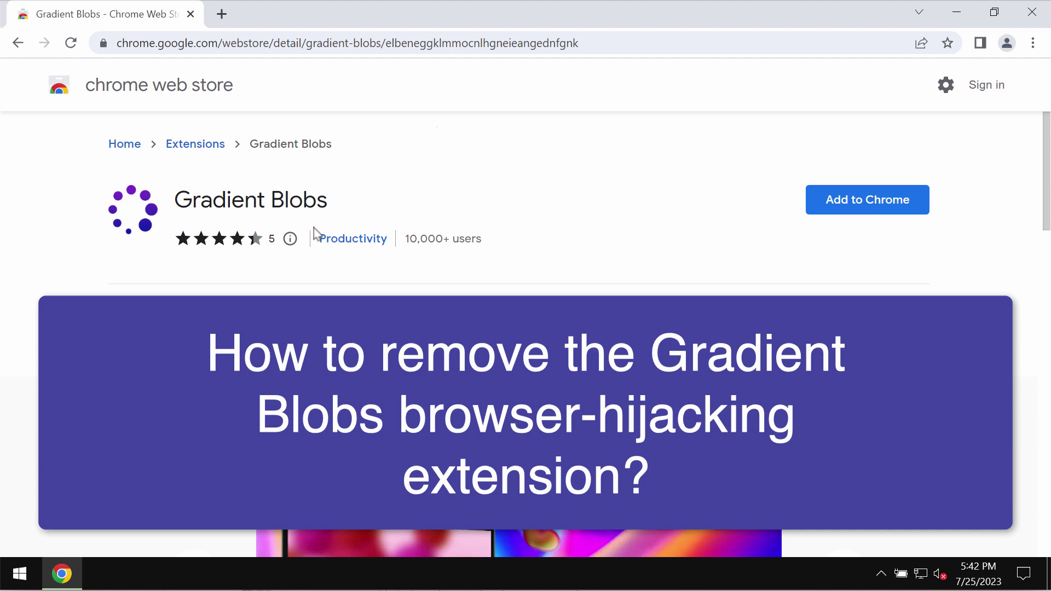
pyautogui.moveTo(367, 211); pyautogui.dragTo(359, 199)
pyautogui.click(493, 244)
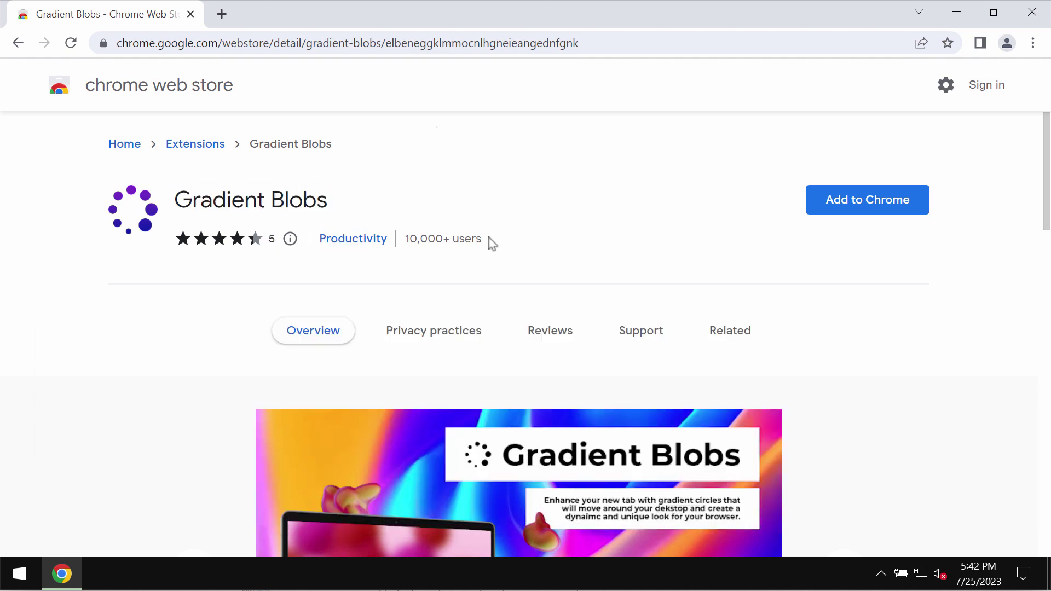
pyautogui.moveTo(1044, 176); pyautogui.dragTo(1013, 358)
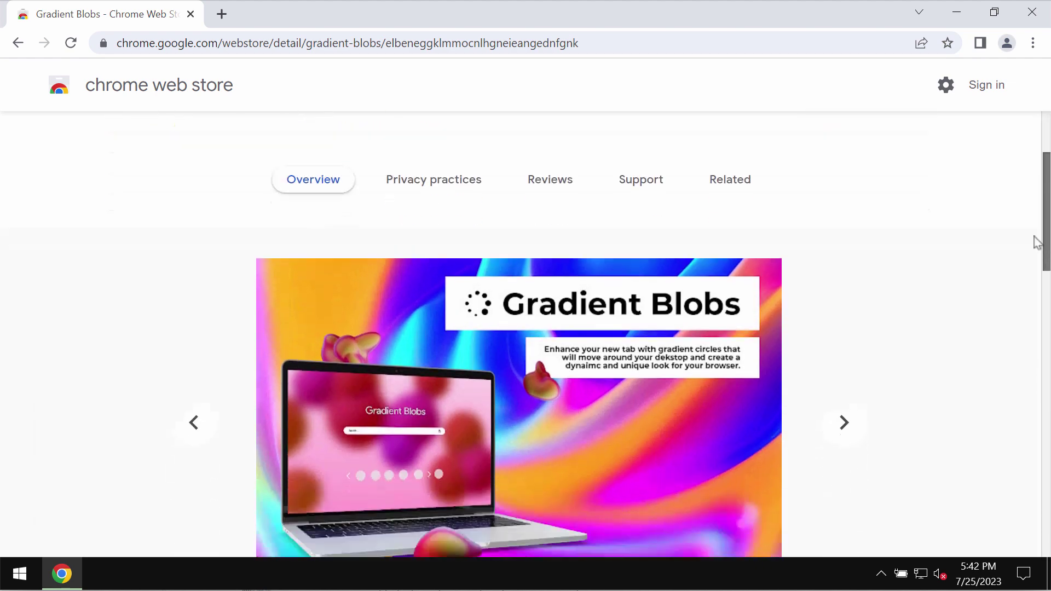
pyautogui.scroll(-2, 1004, 375)
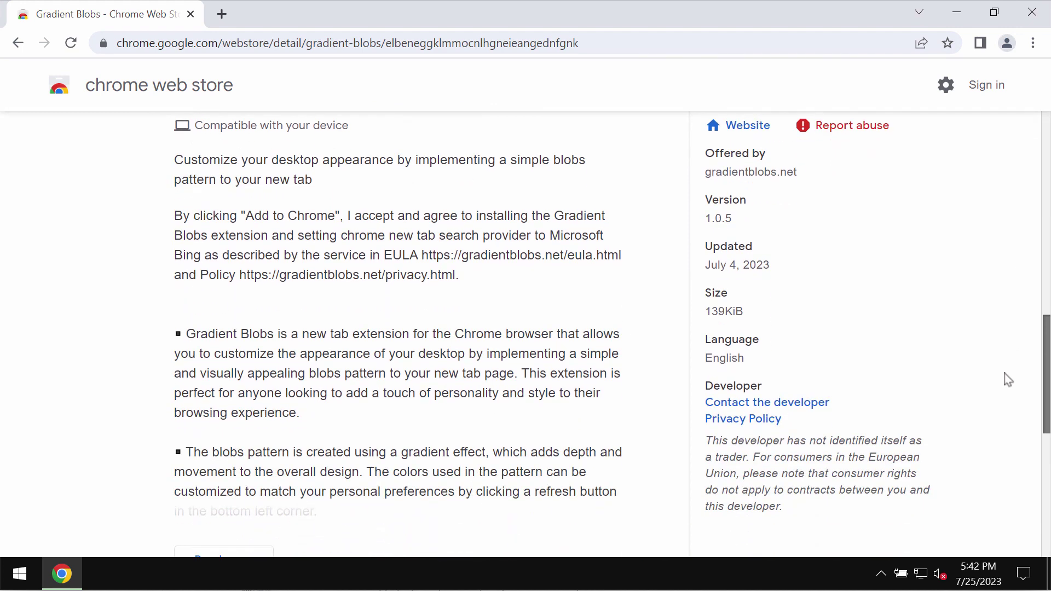
pyautogui.scroll(-2, 996, 404)
pyautogui.press('Home')
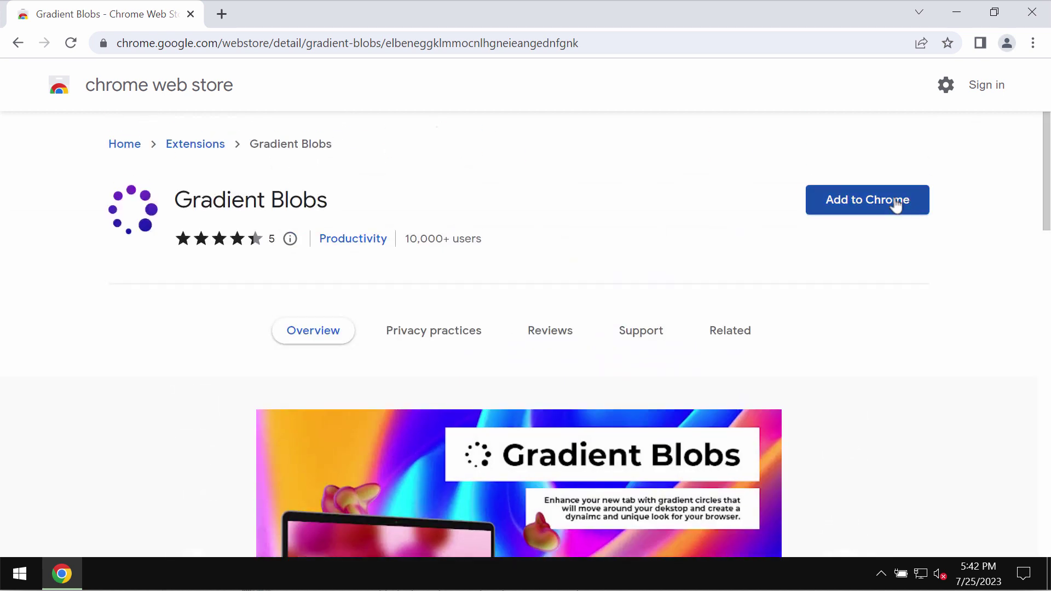
# Add the Gradient Blobs extension to Chrome and keep its new tab page
pyautogui.click(896, 205)
pyautogui.click(574, 224)
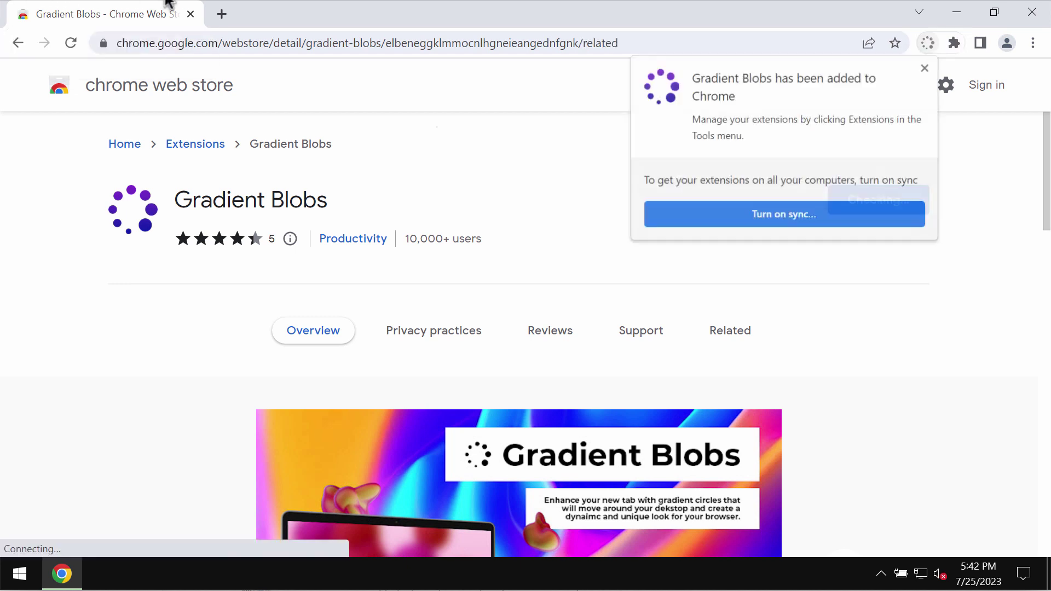
pyautogui.click(224, 16)
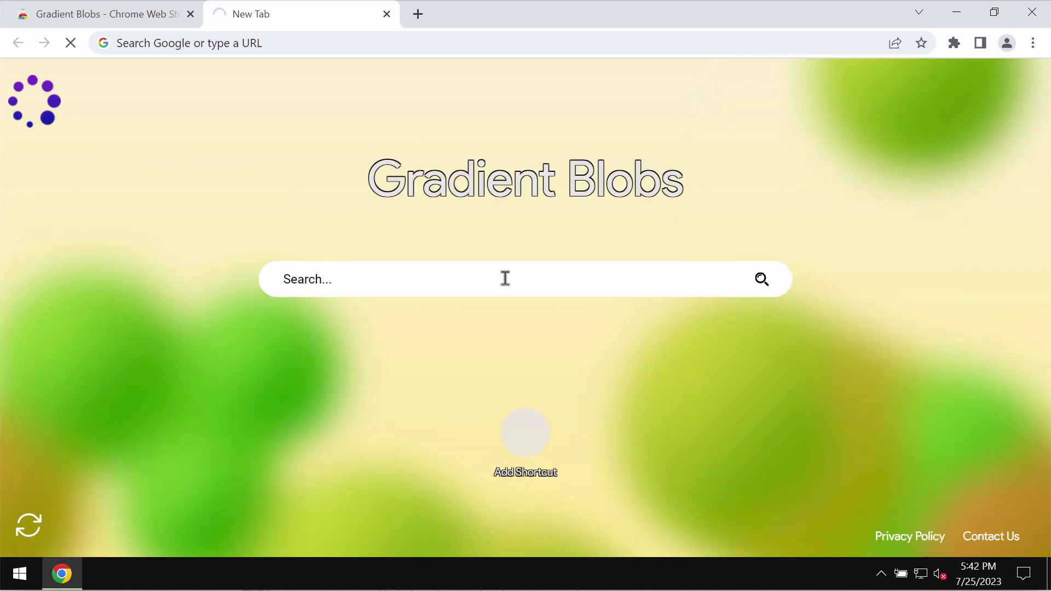
# Search 'car' from the new tab, landing on Bing results, and close the Web Store tab
pyautogui.write('car')
pyautogui.press('Return')
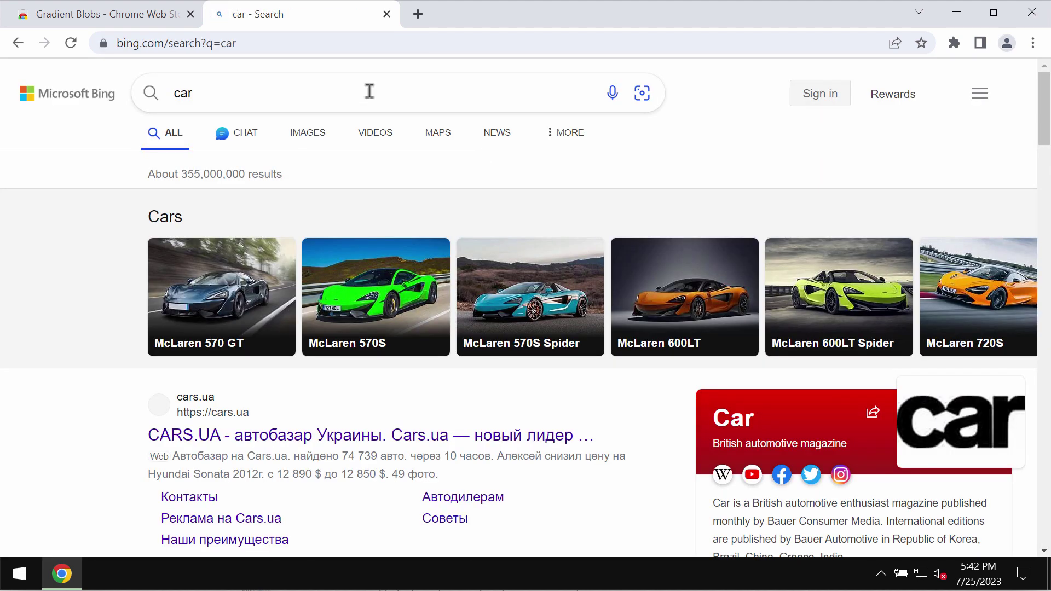
pyautogui.click(190, 13)
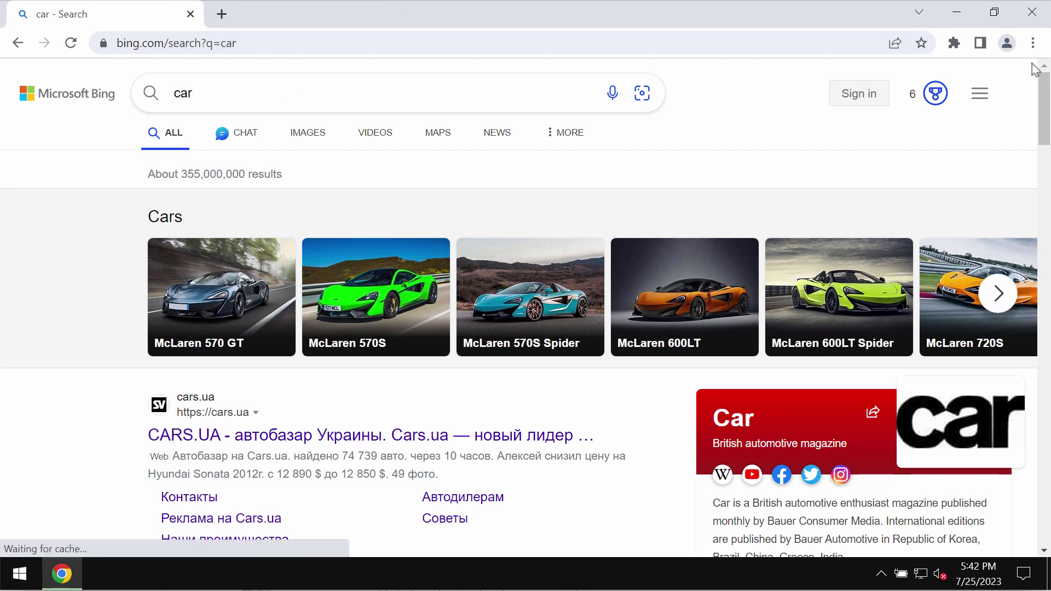
# Remove Gradient Blobs via the Extensions page, closing the car search tab
pyautogui.click(1033, 44)
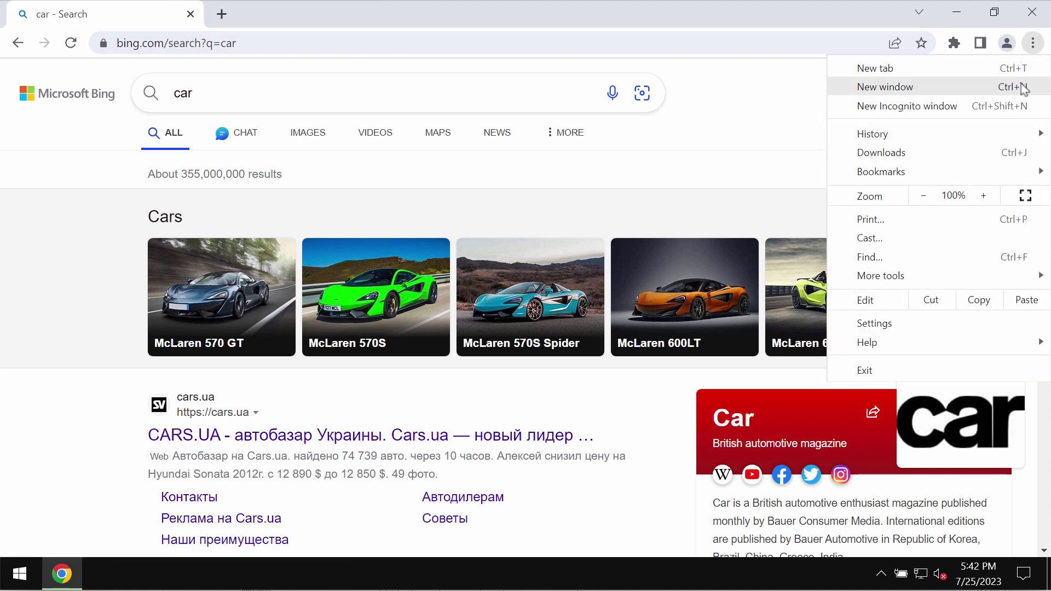
pyautogui.moveTo(881, 275)
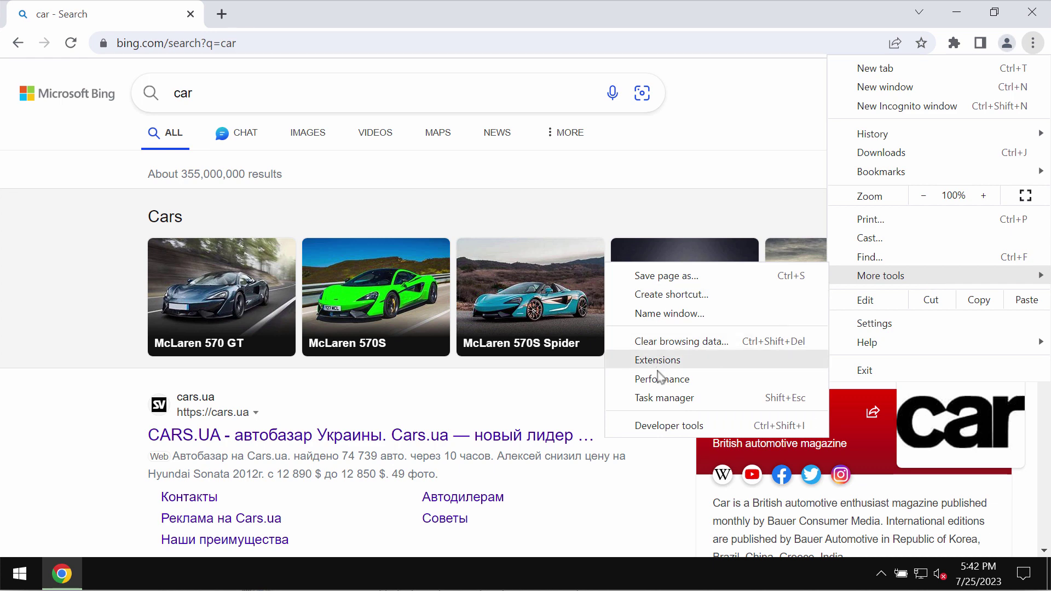
pyautogui.click(665, 363)
pyautogui.click(190, 14)
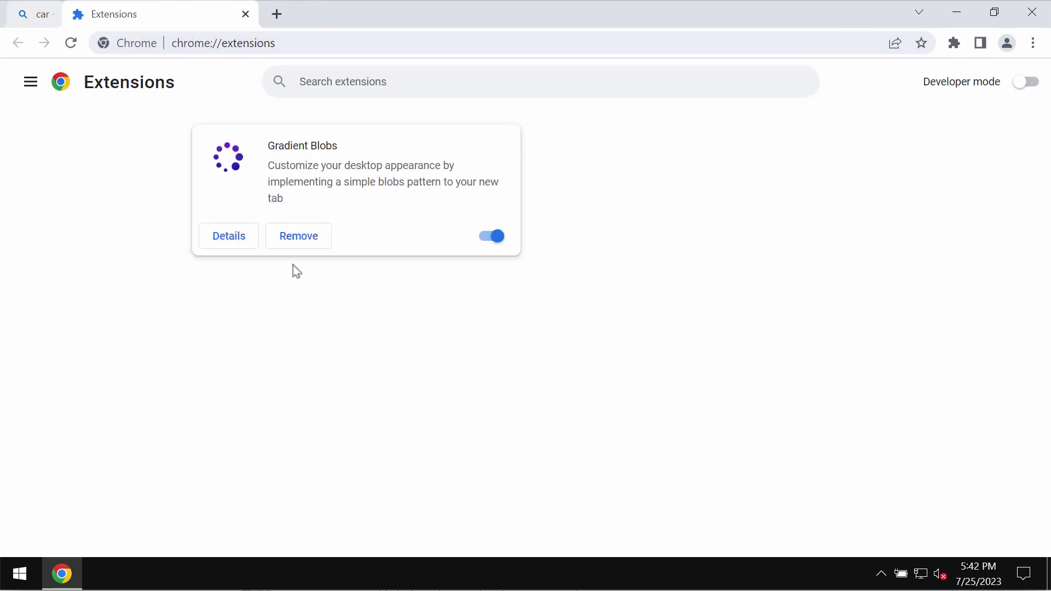
pyautogui.click(302, 240)
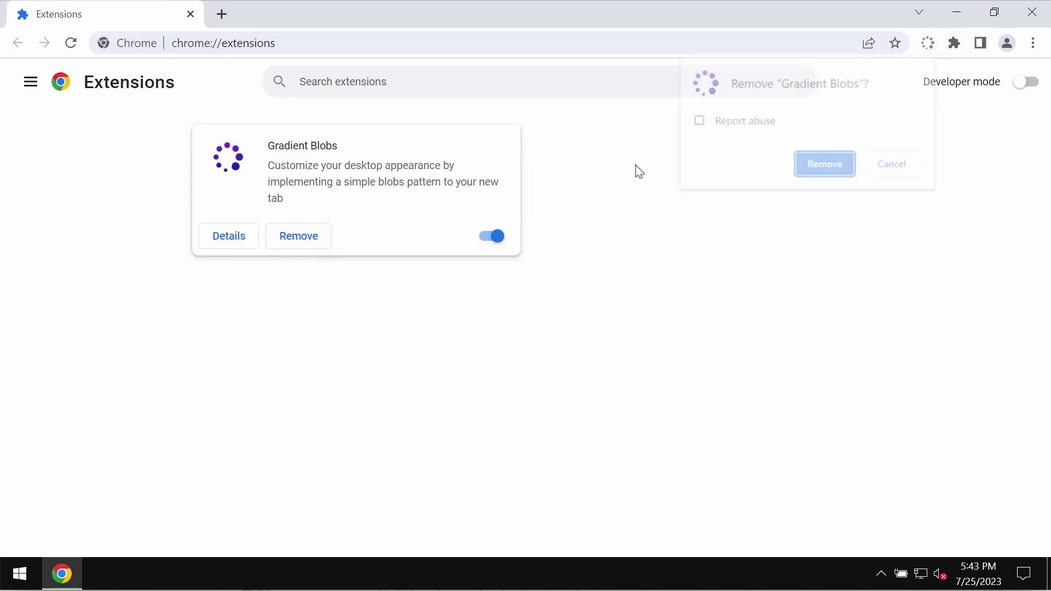
pyautogui.click(835, 171)
pyautogui.click(405, 44)
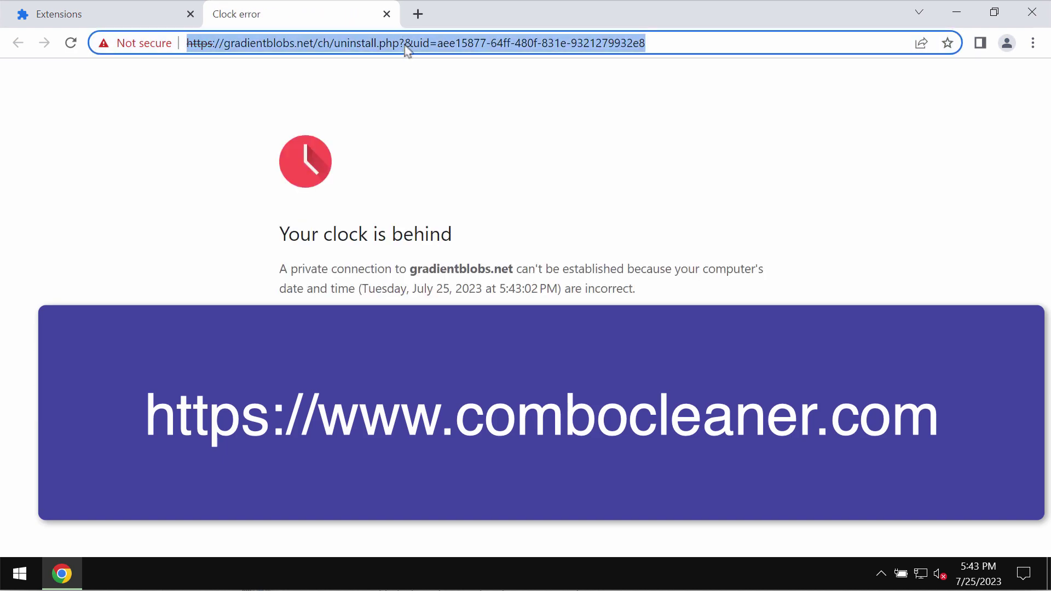
# Go to combocleaner.com, close the Extensions tab, and launch Combo Cleaner from the desktop
pyautogui.write('c')
pyautogui.click(392, 83)
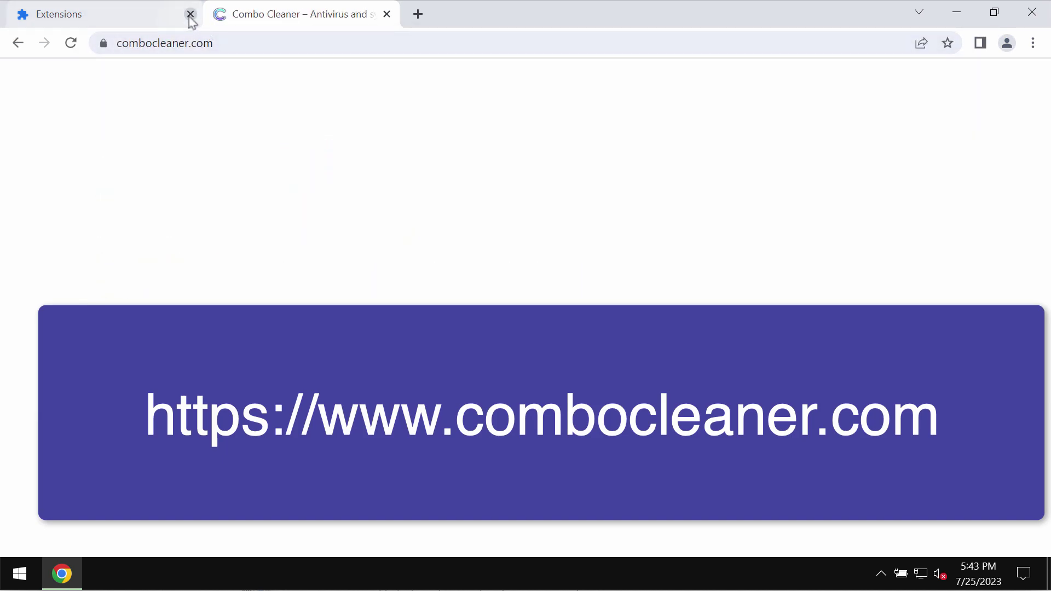
pyautogui.click(190, 17)
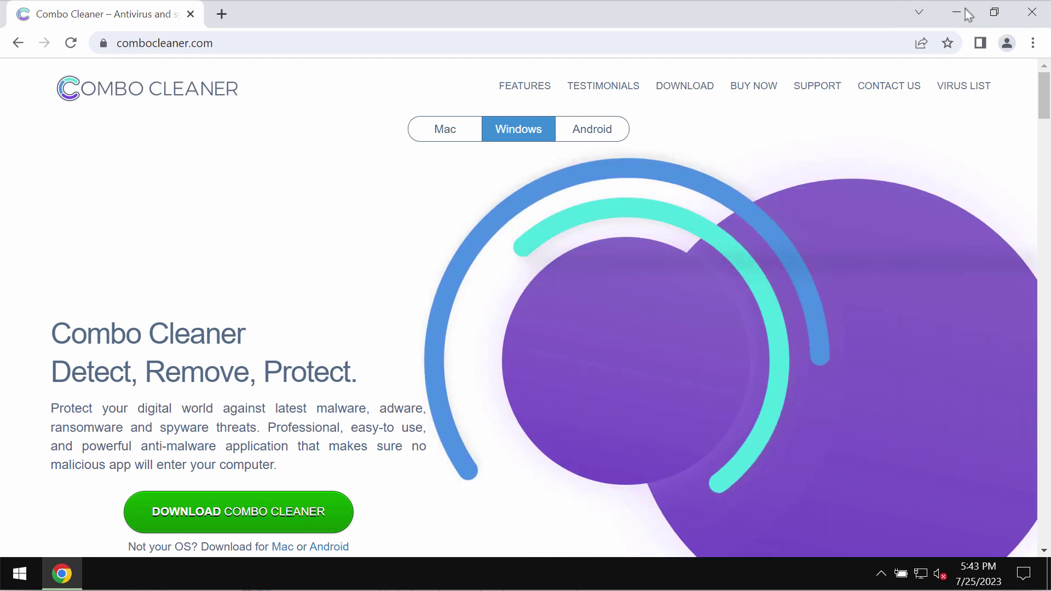
pyautogui.click(966, 14)
pyautogui.doubleClick(41, 290)
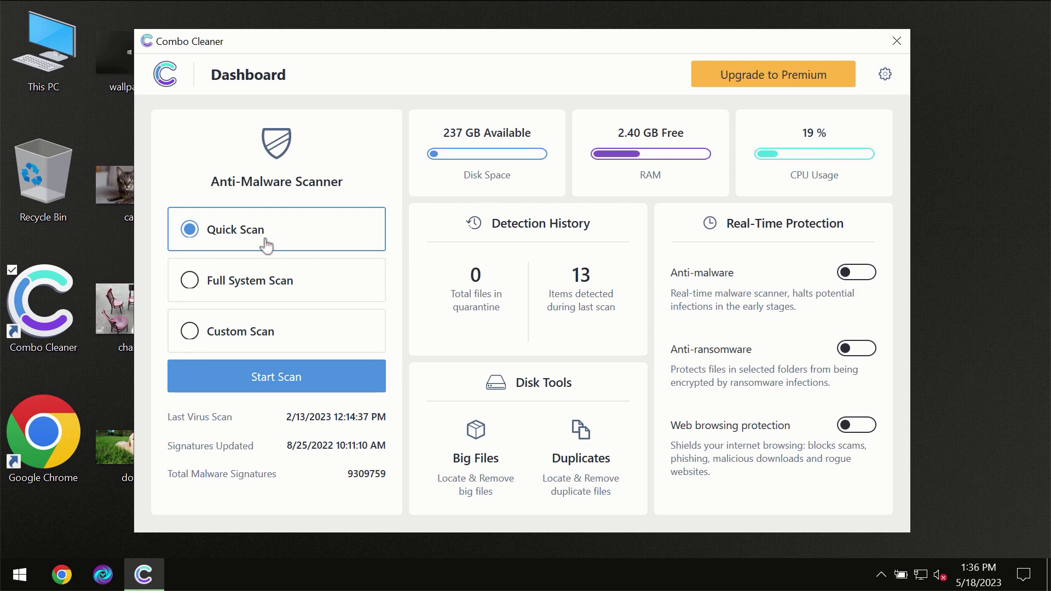
# Start a Quick Scan from the Combo Cleaner Dashboard
pyautogui.click(270, 385)
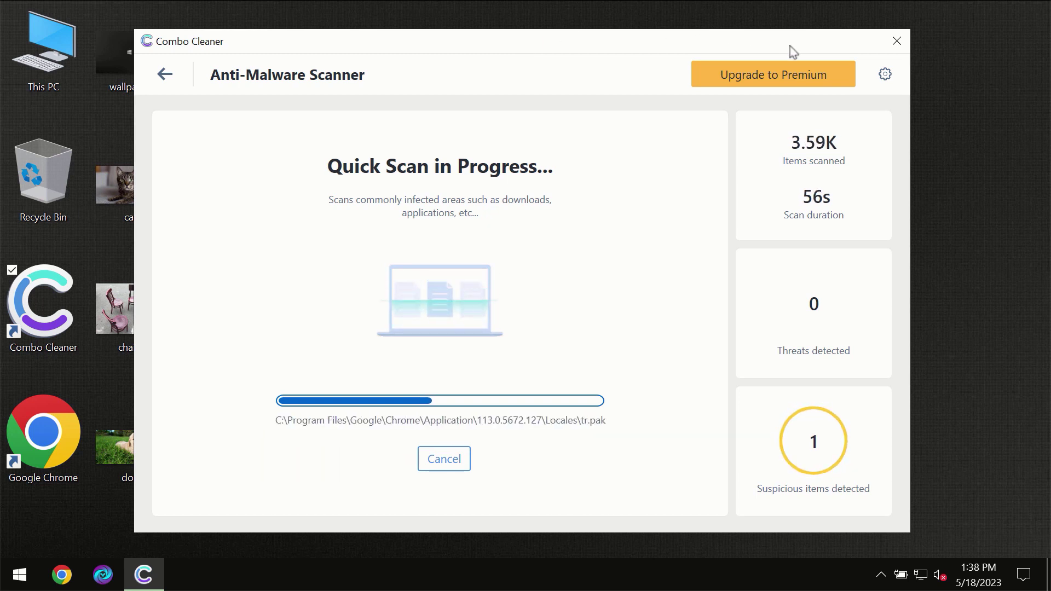
# View the Anti-Ransomware settings, then return to the Dashboard
pyautogui.click(892, 77)
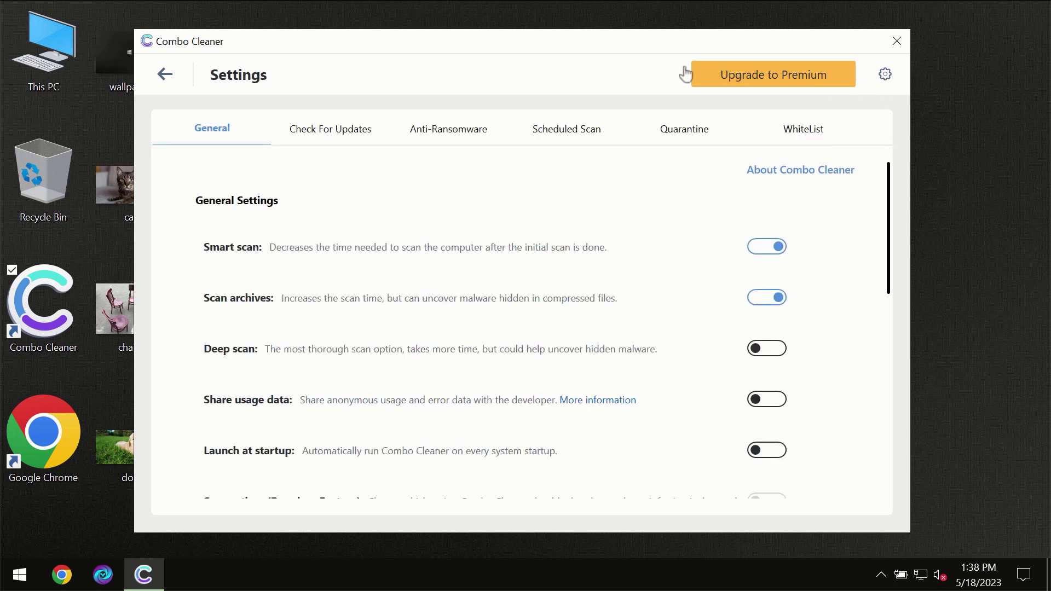
pyautogui.click(442, 134)
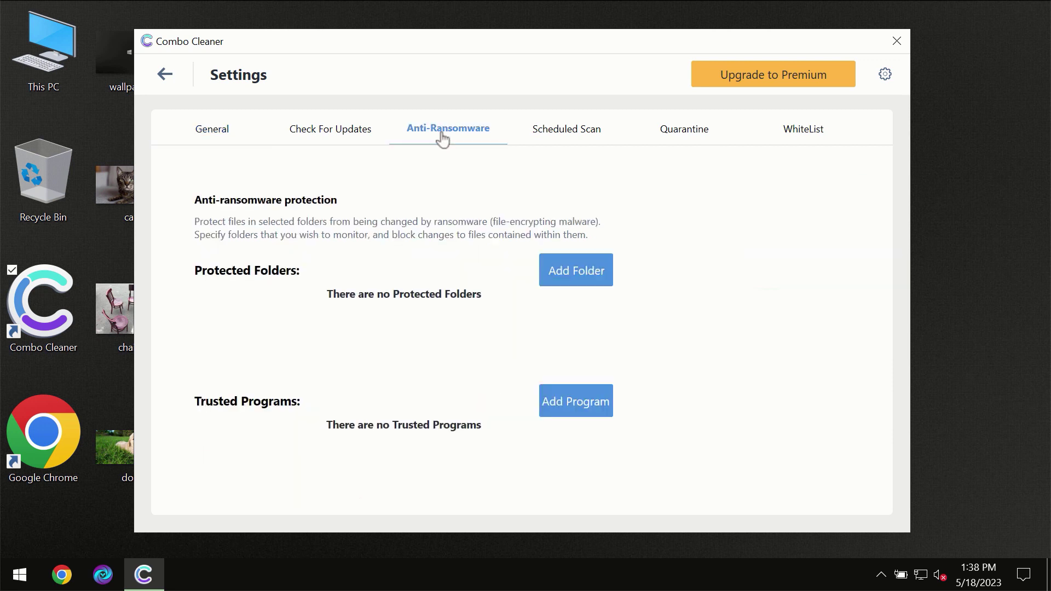
pyautogui.click(166, 76)
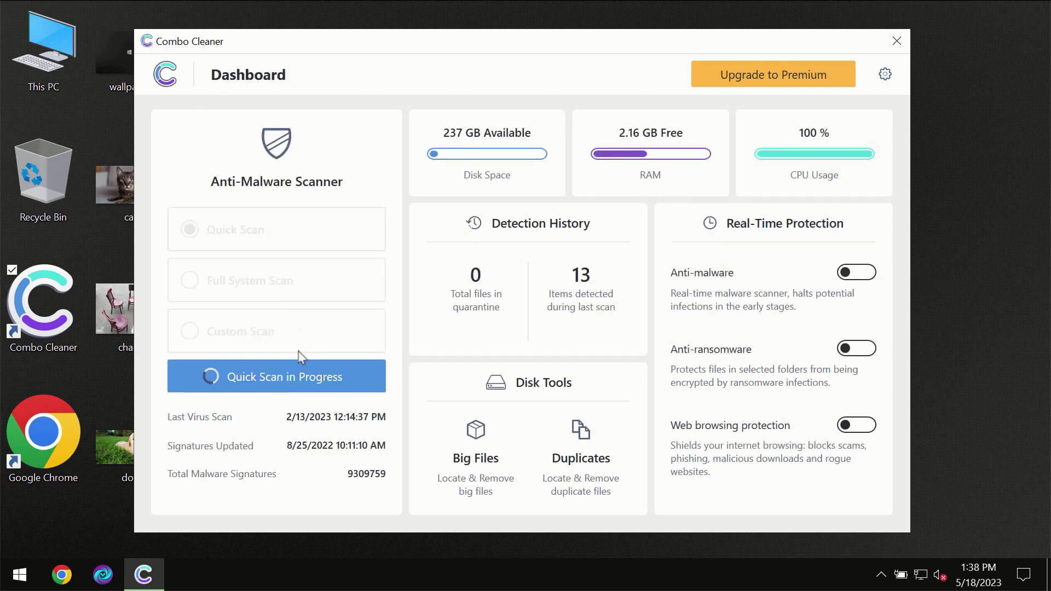
# Reopen the running scan until it lists one threat, then view the Premium upgrade offer
pyautogui.click(303, 383)
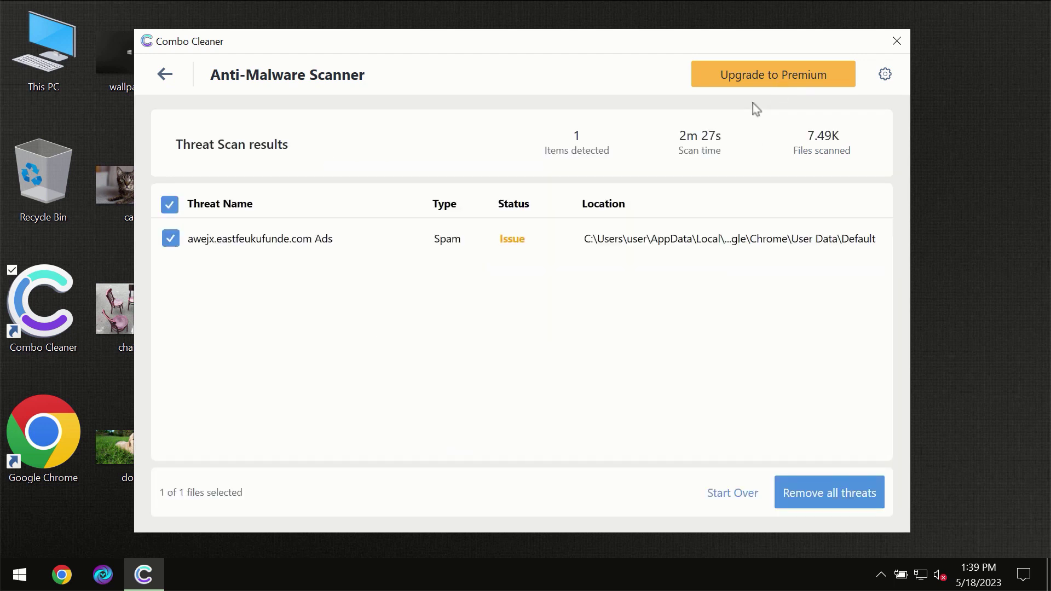
pyautogui.click(757, 80)
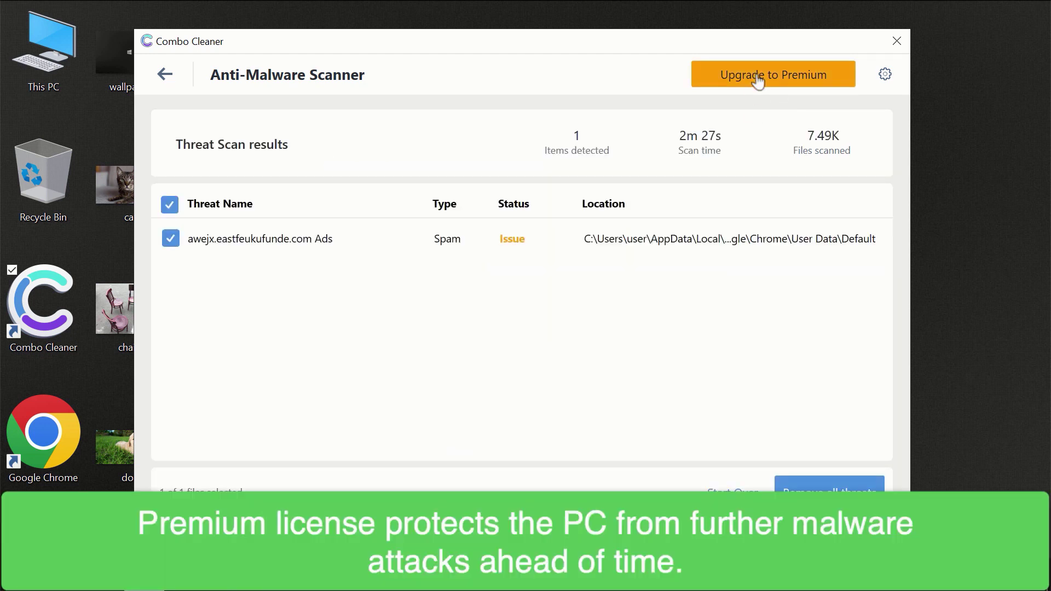